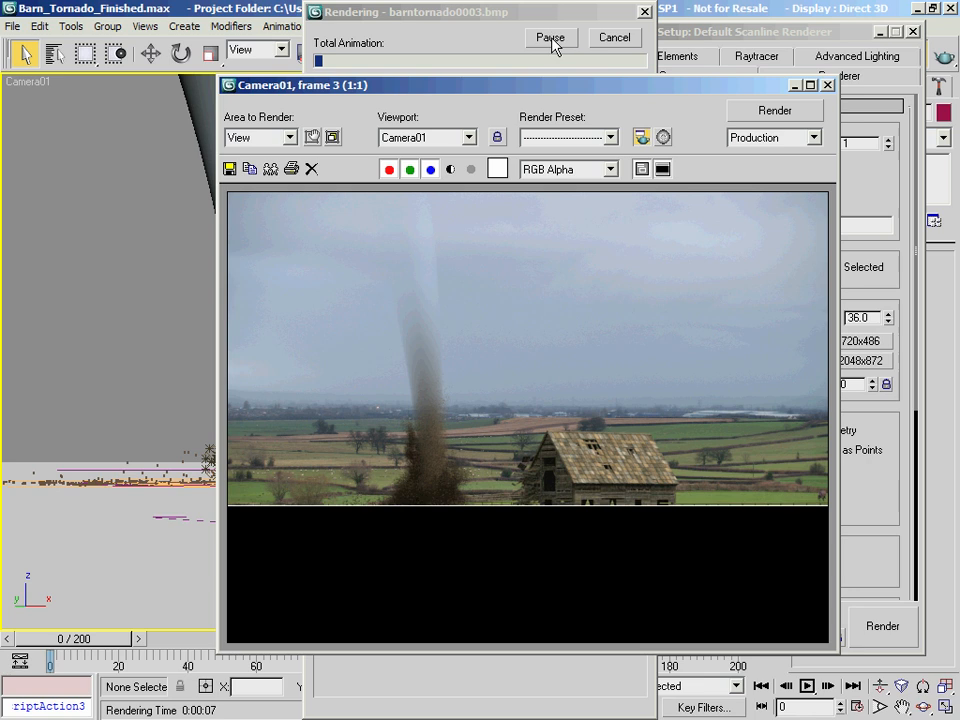
Step: Pause the animation render, move the progress and frame windows apart to inspect the partly rendered frame, and resume rendering
left_click(554, 42)
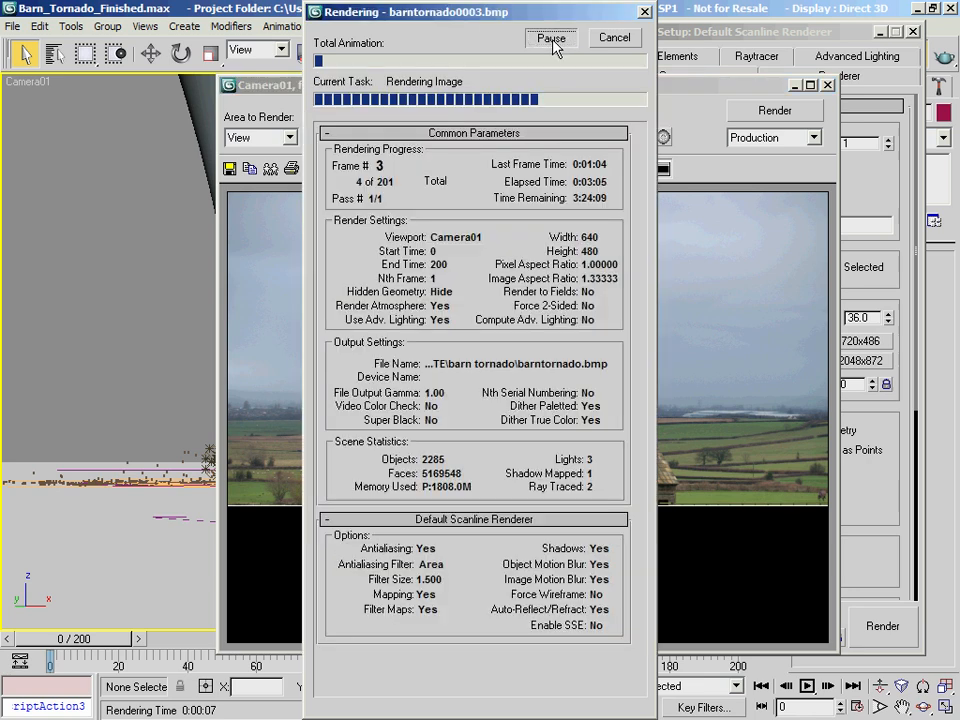
left_click(551, 40)
left_click_drag(558, 12, 125, 12)
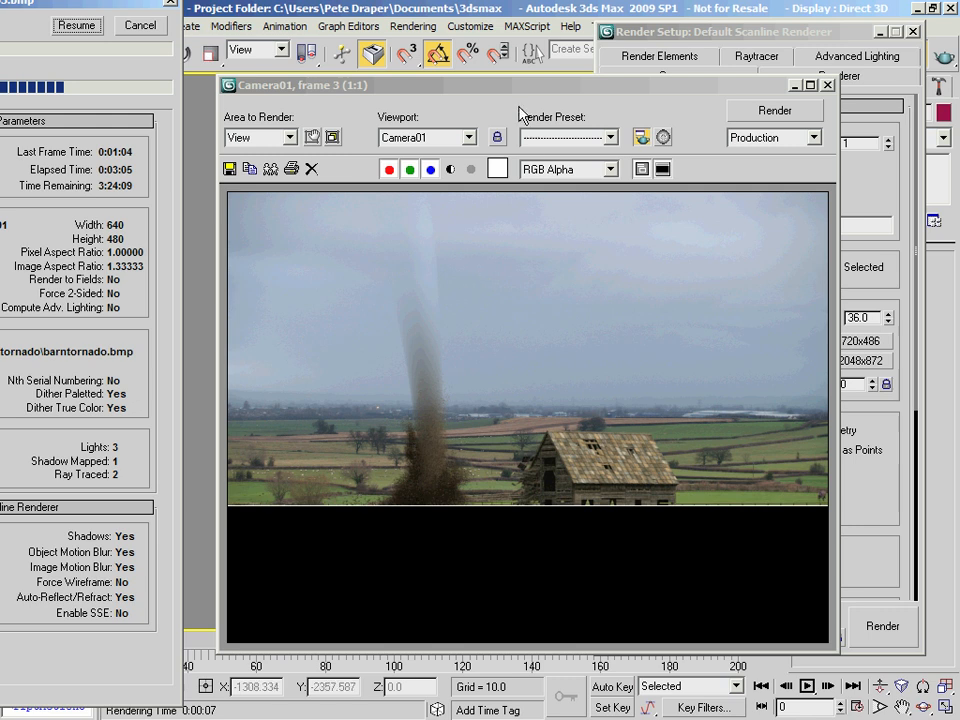
mouse_move(489, 88)
left_mouse_down()
mouse_move(514, 64)
mouse_move(479, 73)
left_mouse_up()
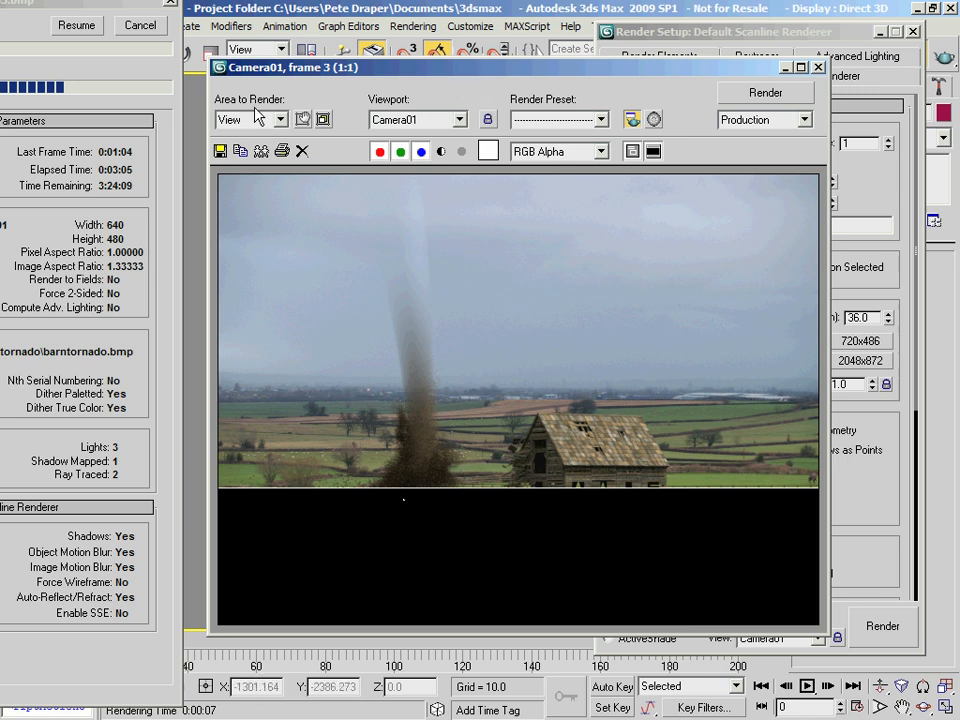
left_click_drag(61, 2, 39, 29)
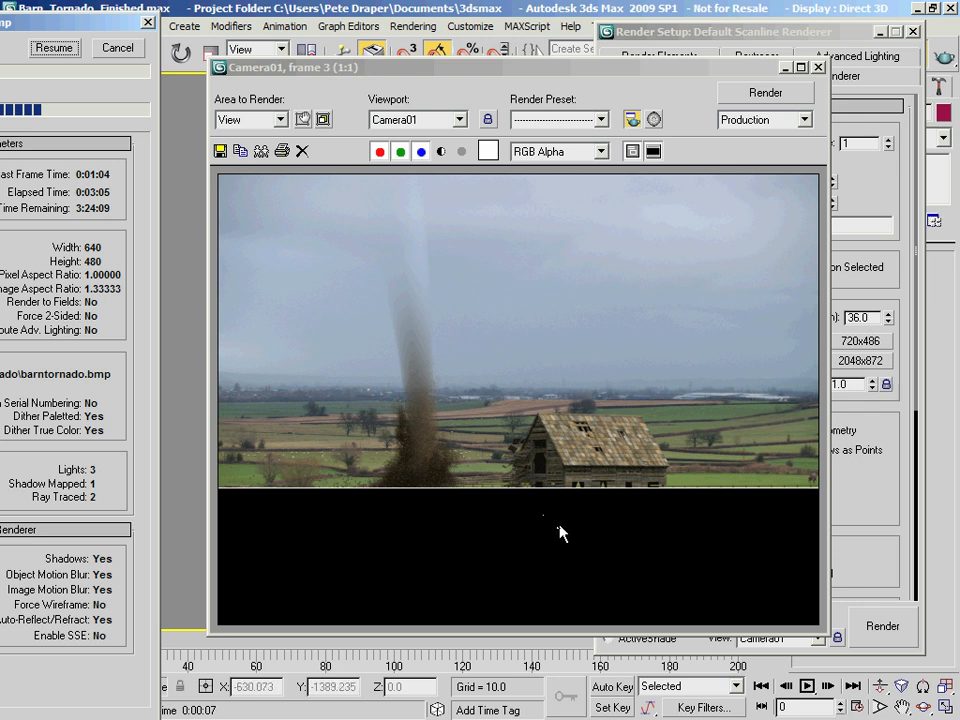
left_click(52, 47)
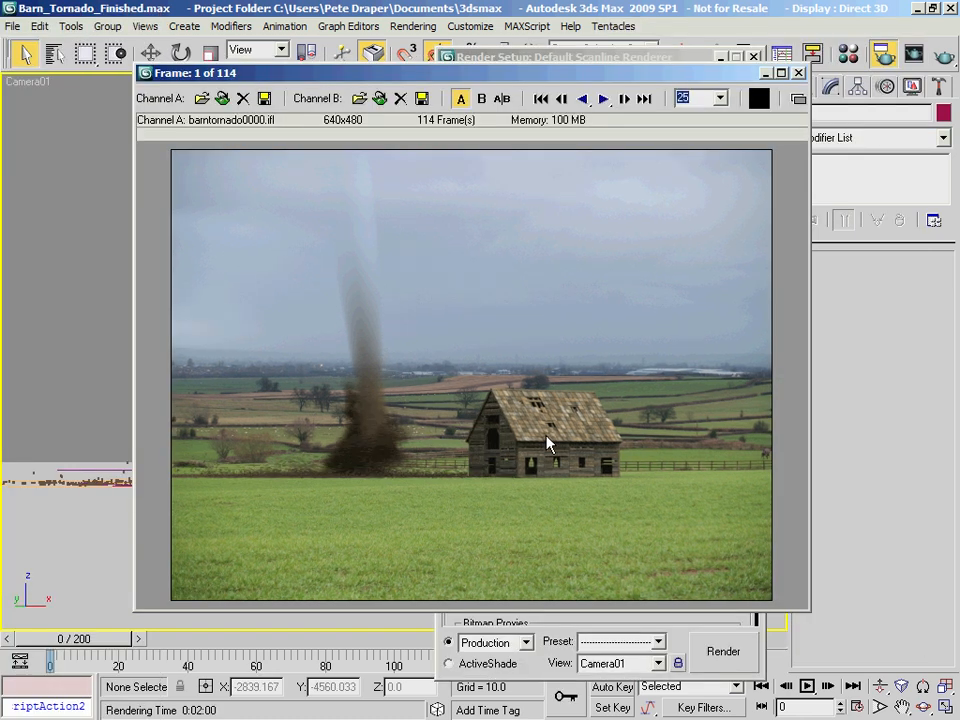
Step: Play the rendered barntornado sequence and scrub through its frames to review the tornado destroying the barn
left_click(602, 99)
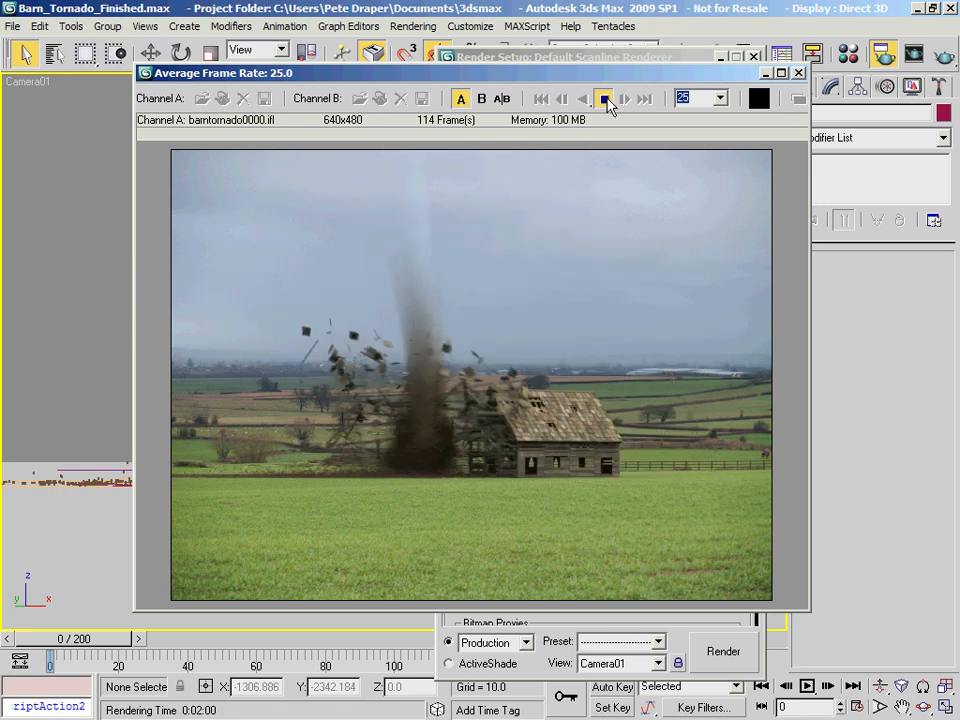
left_click(606, 98)
left_click_drag(387, 336, 170, 446)
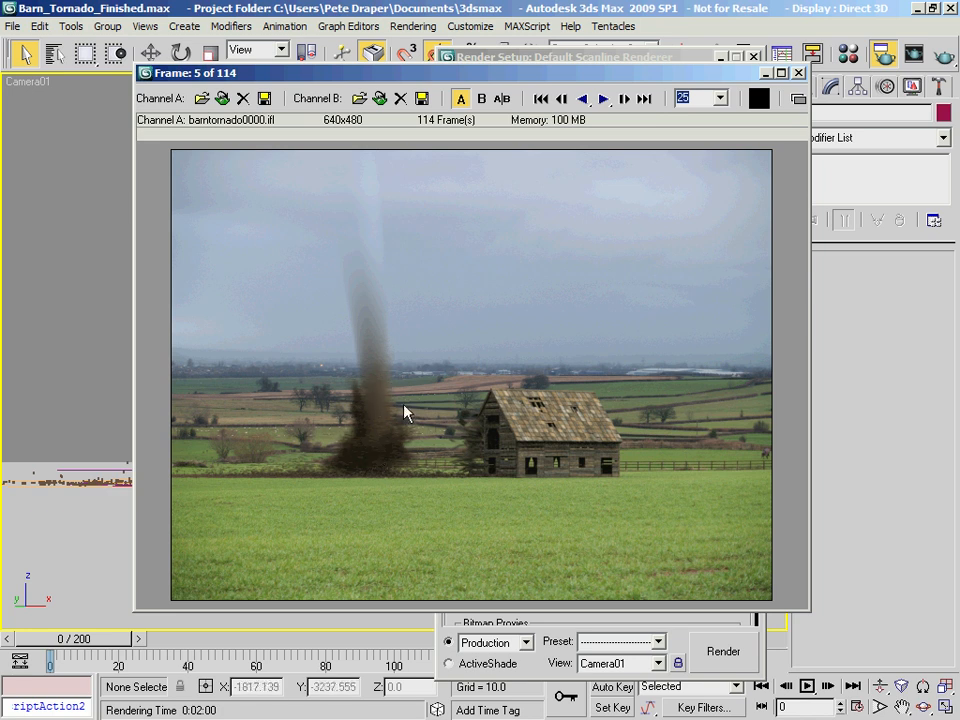
left_click_drag(341, 480, 859, 521)
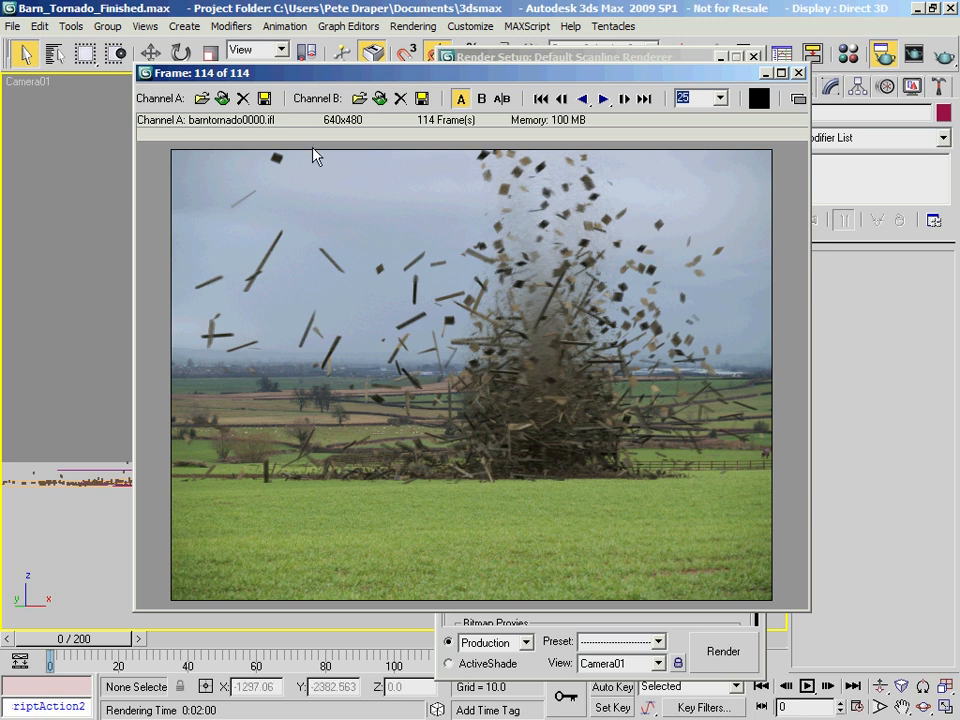
left_click_drag(680, 390, 100, 450)
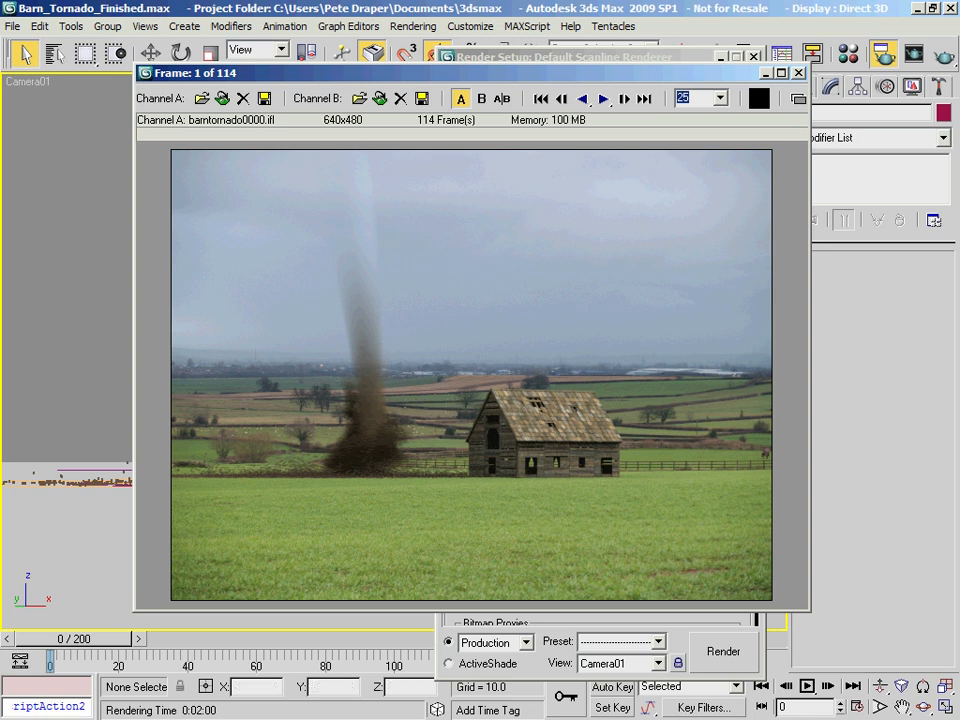
Step: Set the render quantity multiplier of PF Source intake debris to 250% in Particle View
left_click_drag(0, 0, 440, 43)
mouse_move(290, 44)
left_mouse_down()
mouse_move(309, 37)
mouse_move(282, 24)
left_mouse_up()
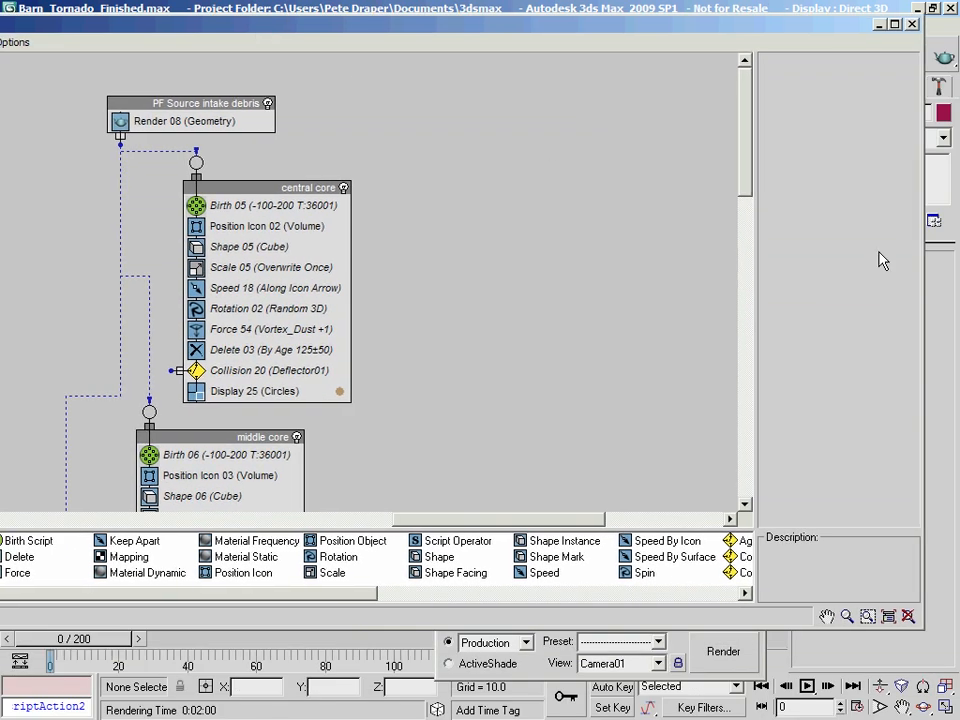
left_click_drag(922, 287, 589, 287)
left_click_drag(450, 32, 0, 101)
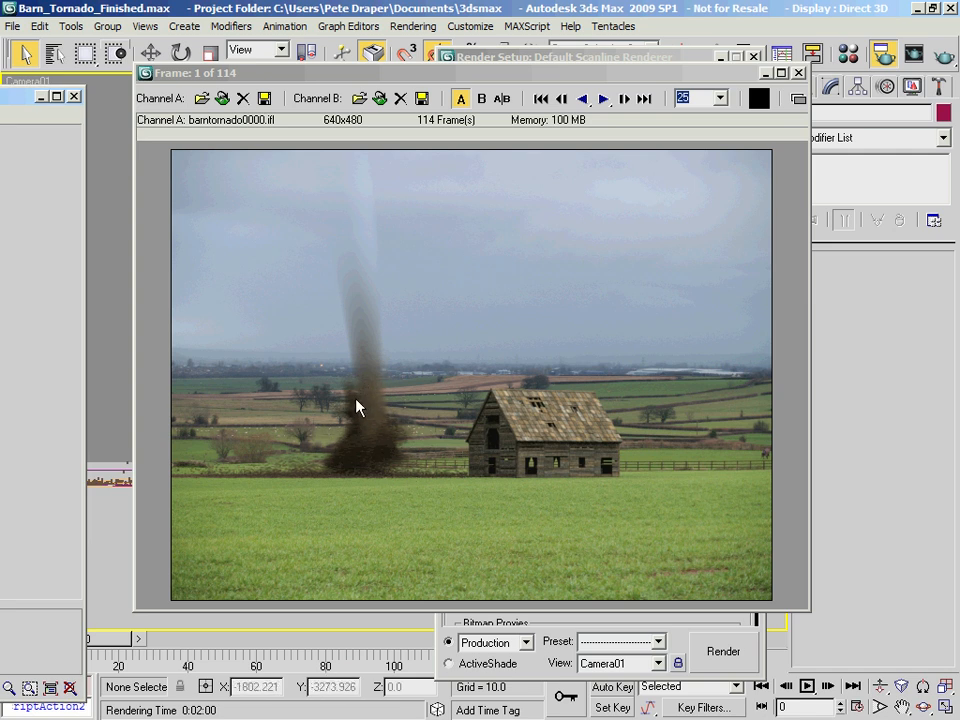
left_click_drag(0, 100, 416, 40)
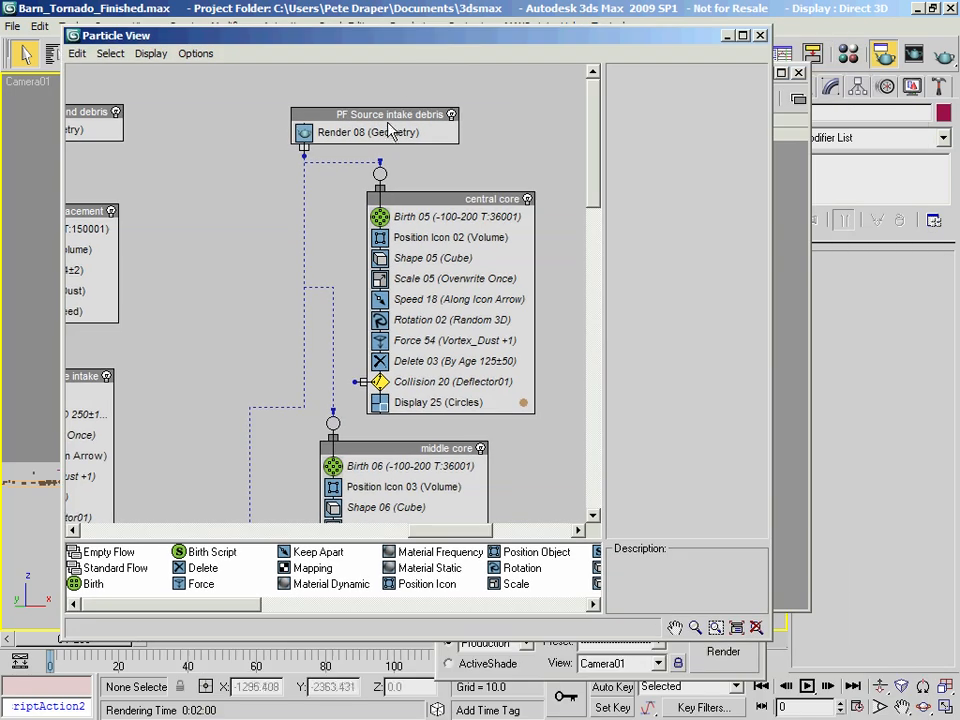
left_click(388, 116)
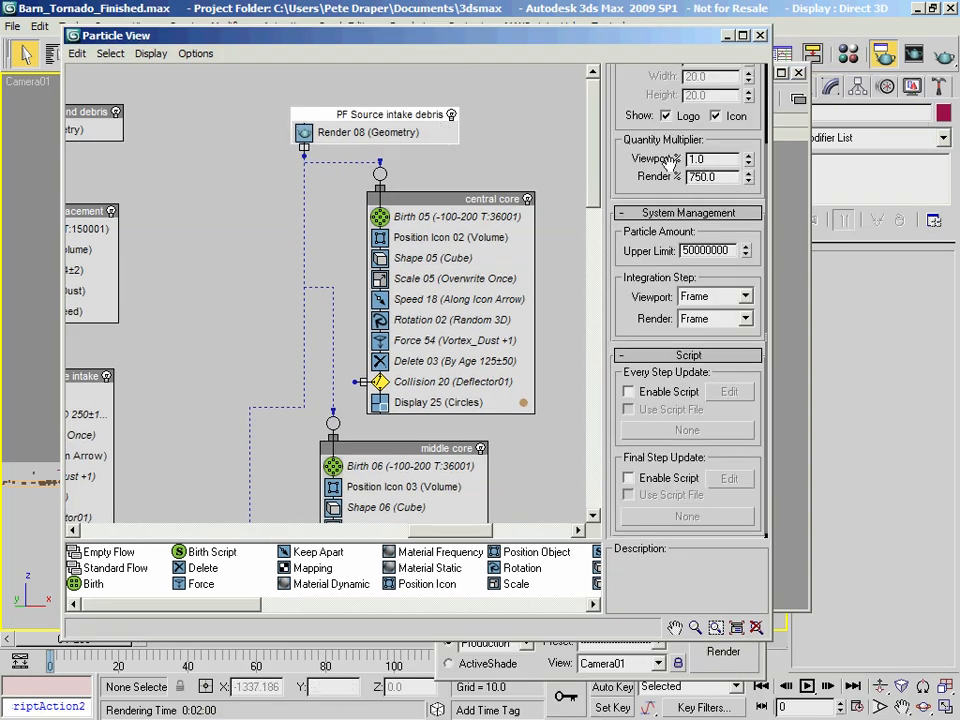
left_click_drag(714, 177, 689, 176)
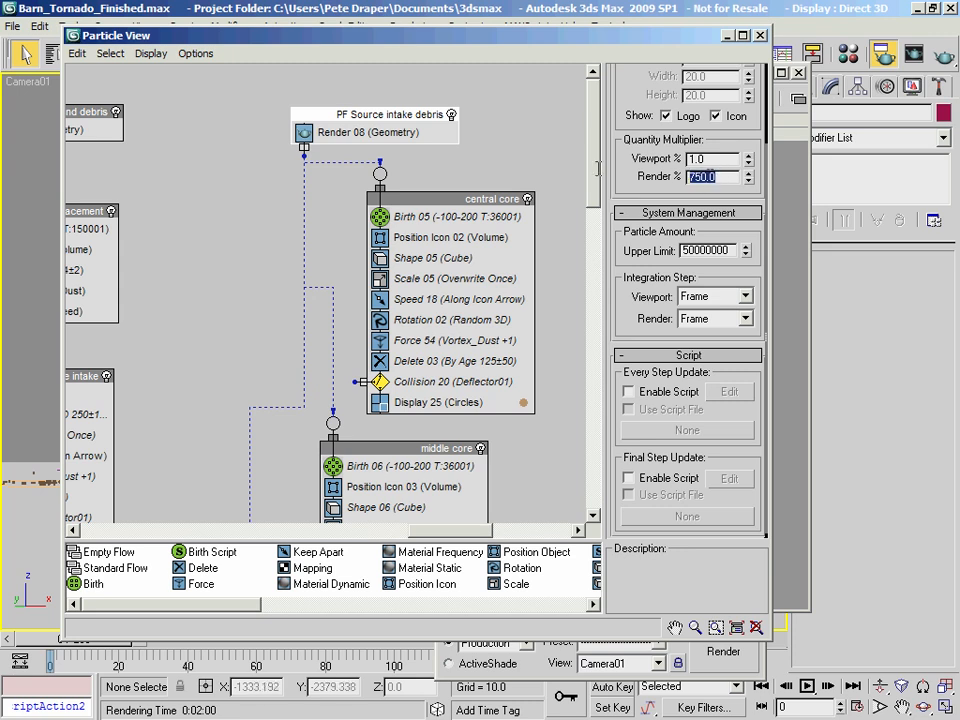
type("250")
key("Return")
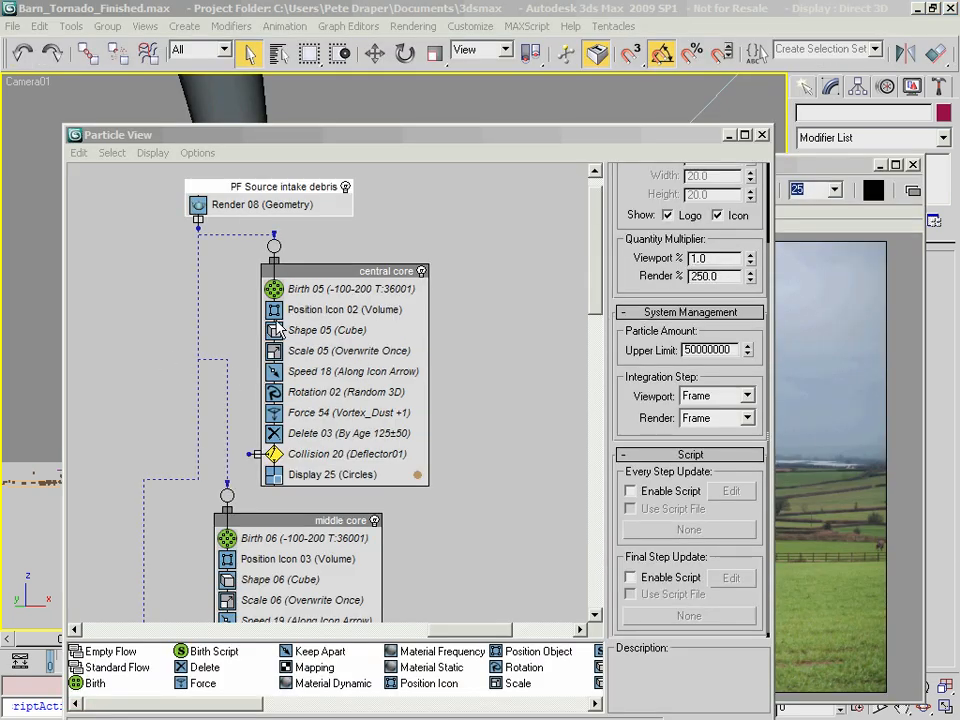
Step: Uncover the rendered sequence and scrub its frames to examine the debris around the tornado's core
left_click_drag(660, 145, 166, 62)
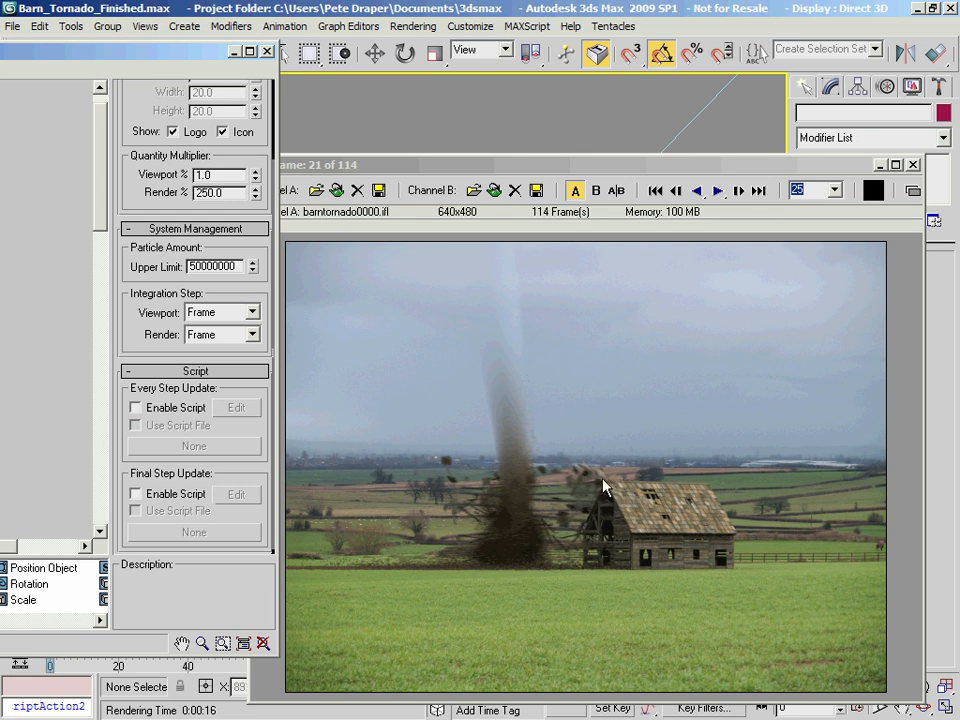
left_click_drag(565, 530, 494, 520)
left_click_drag(165, 52, 233, 94)
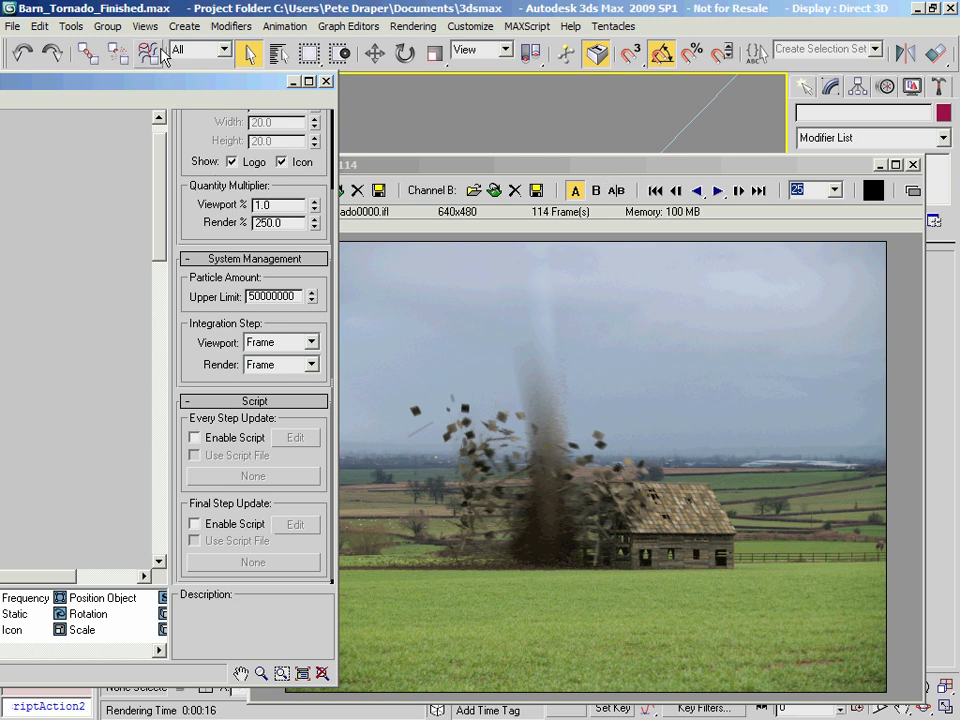
Step: Set the cube size of the Shape 01 operator in the debris airbourne01 event to 0.7
left_click_drag(180, 88, 617, 85)
middle_click_drag(176, 345, 588, 354)
middle_click_drag(147, 365, 361, 370)
middle_click_drag(188, 381, 600, 357)
middle_click_drag(492, 349, 553, 300)
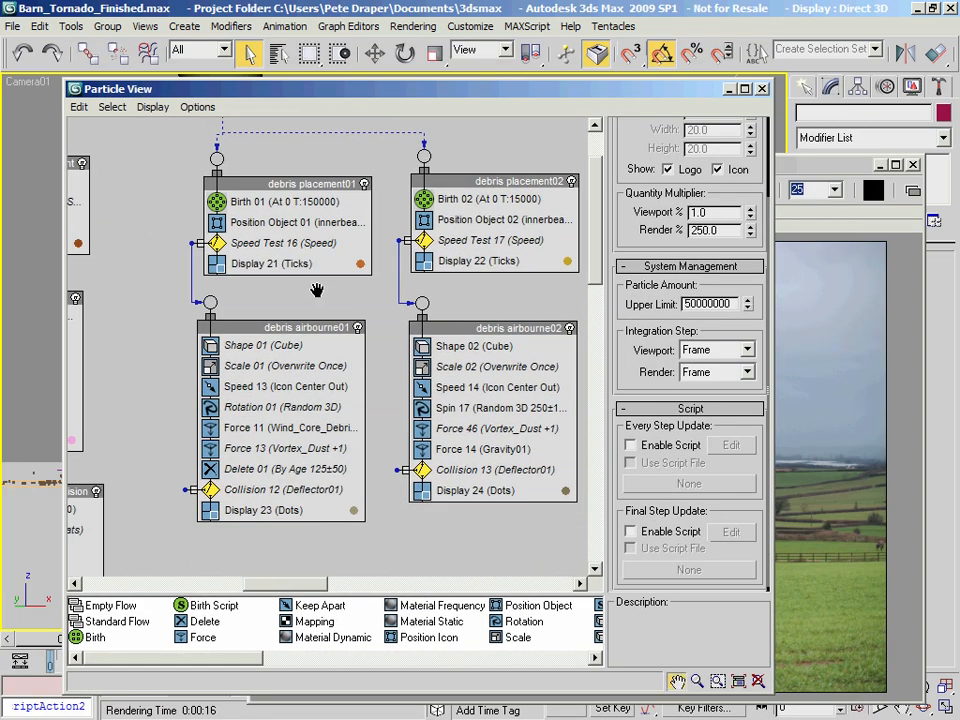
middle_click_drag(289, 345, 242, 302)
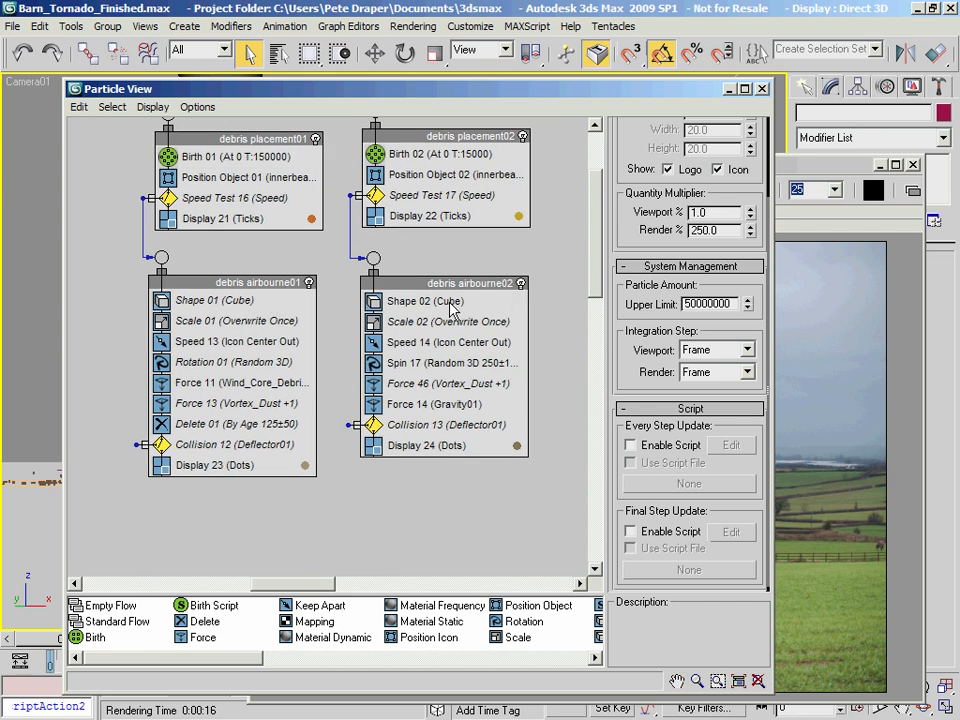
left_click(260, 302)
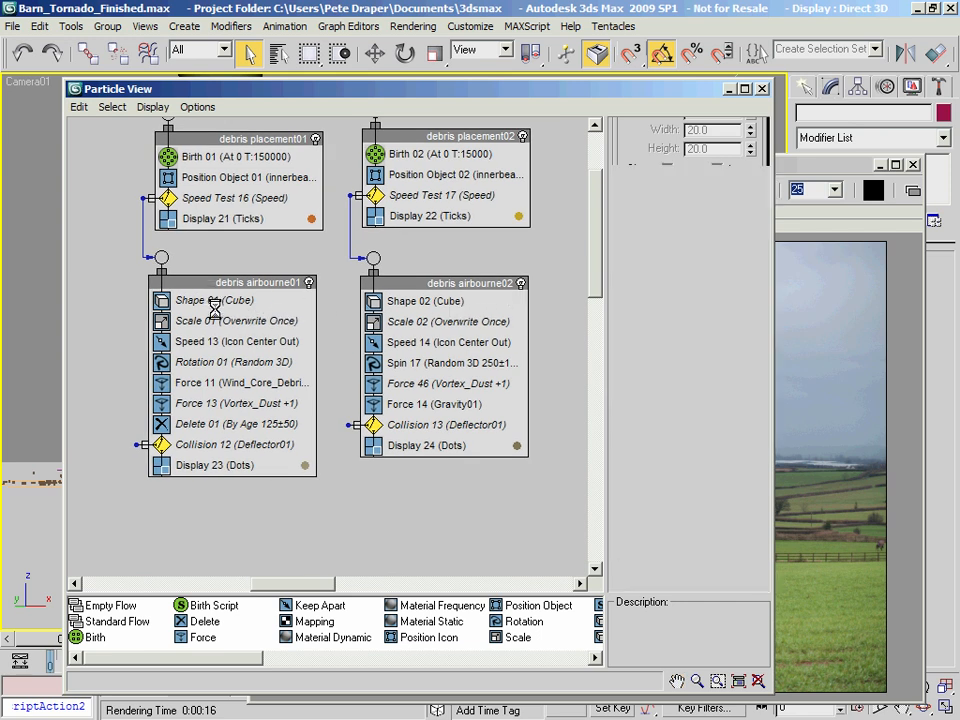
right_click(272, 302)
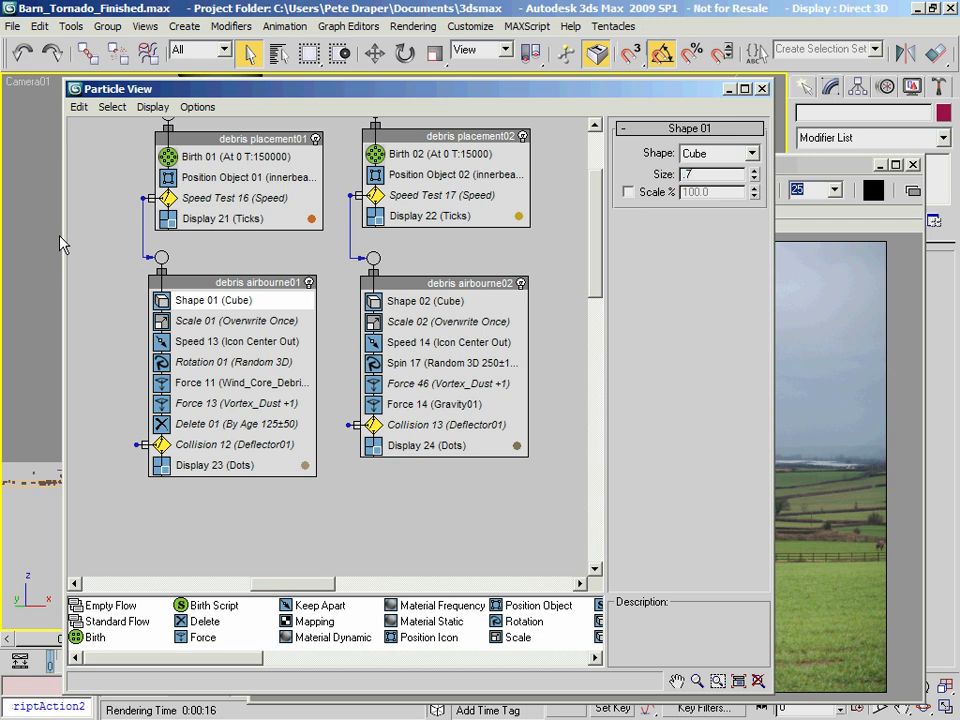
Step: Set the cube size of the Shape 02 operator in the debris airbourne02 event to 1.5, checking the debris against the rendered frame
left_click(438, 298)
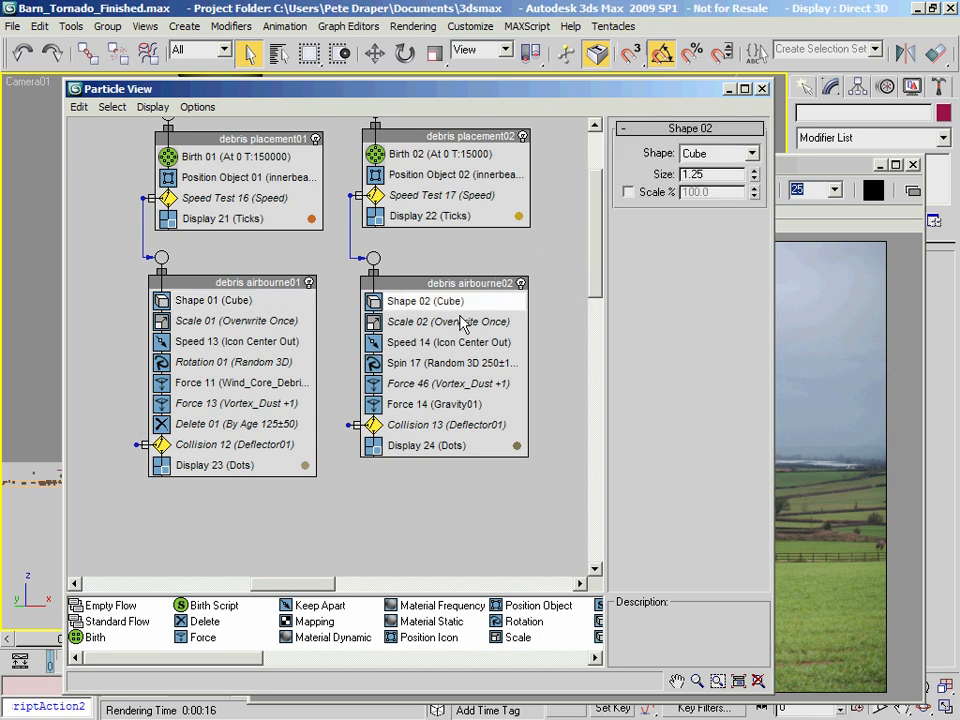
double_click(714, 175)
type("1")
left_click(778, 162)
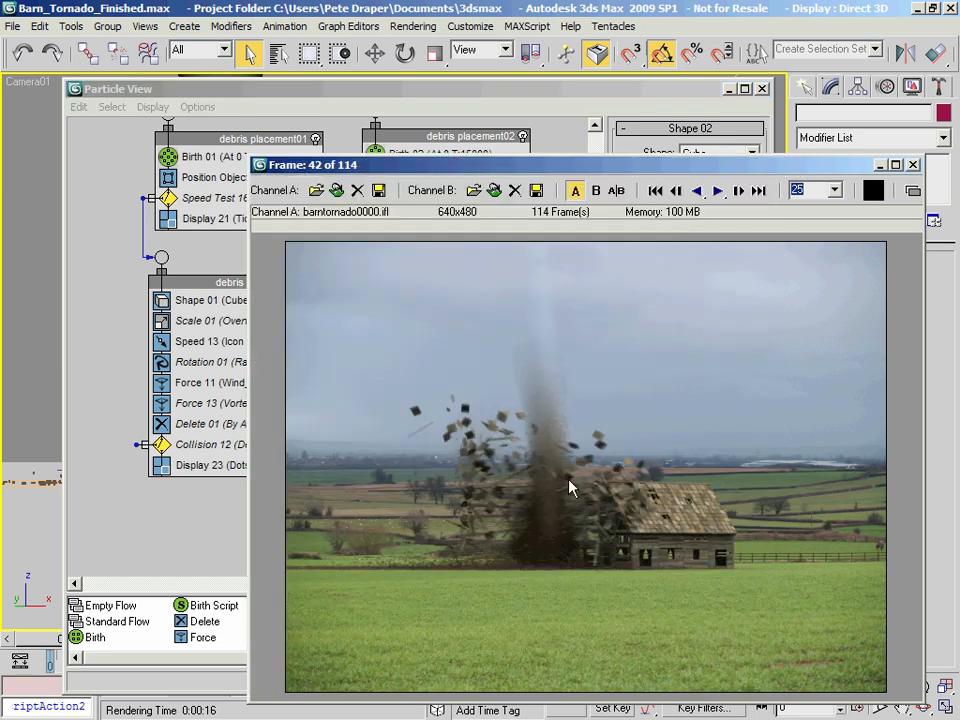
left_click(575, 108)
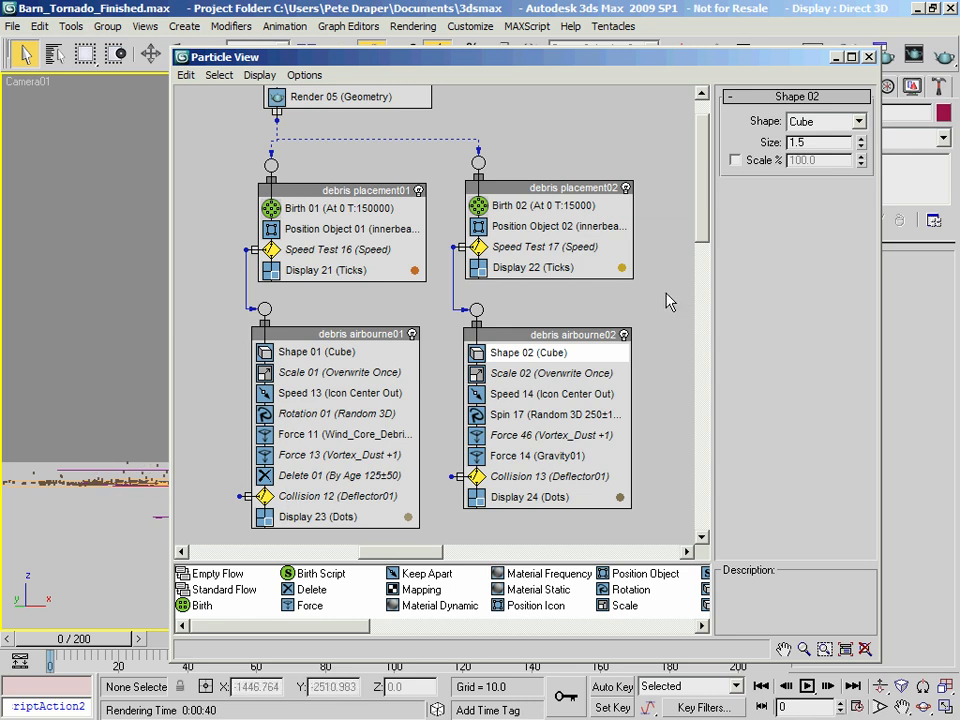
Step: Set the render quantity multiplier of PF Source dust and debris to 50%
middle_click_drag(667, 291, 286, 272)
middle_click_drag(413, 269, 384, 299)
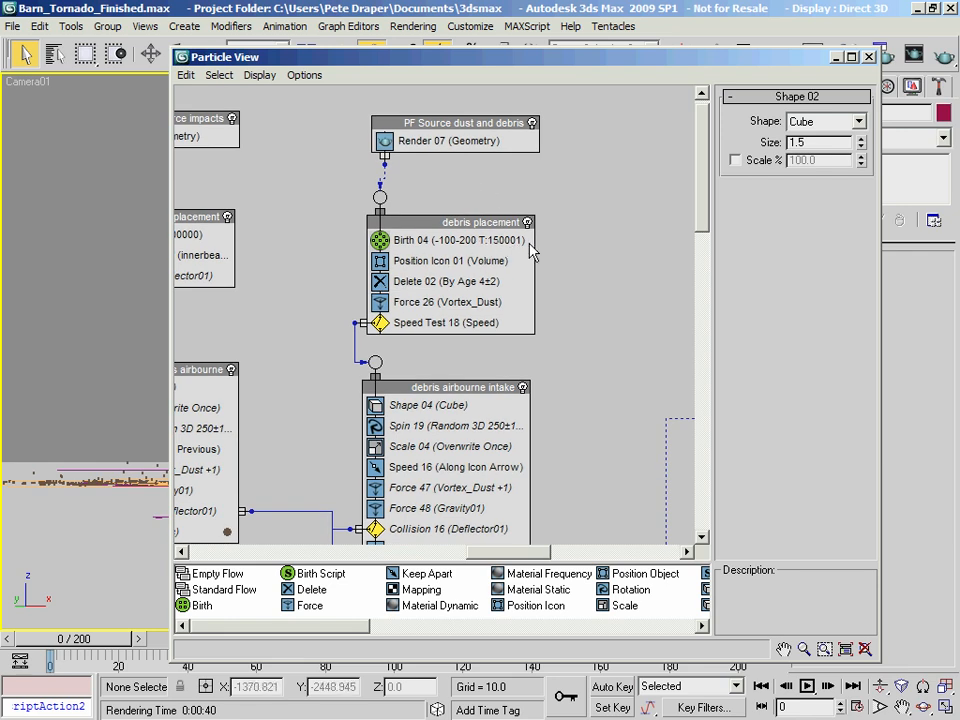
left_click(488, 141)
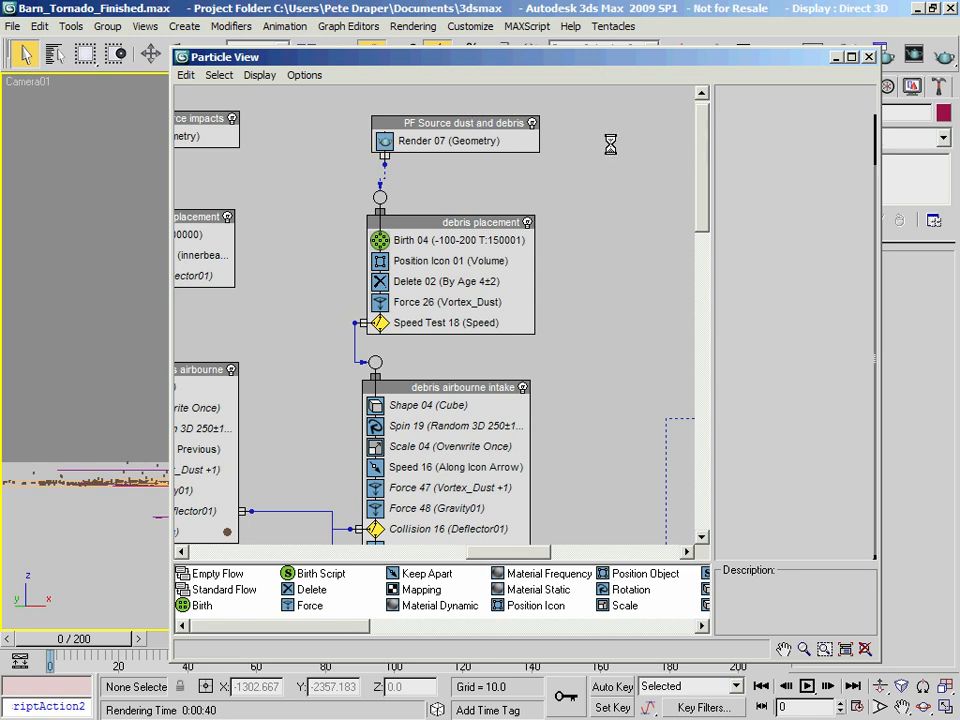
left_click(445, 123)
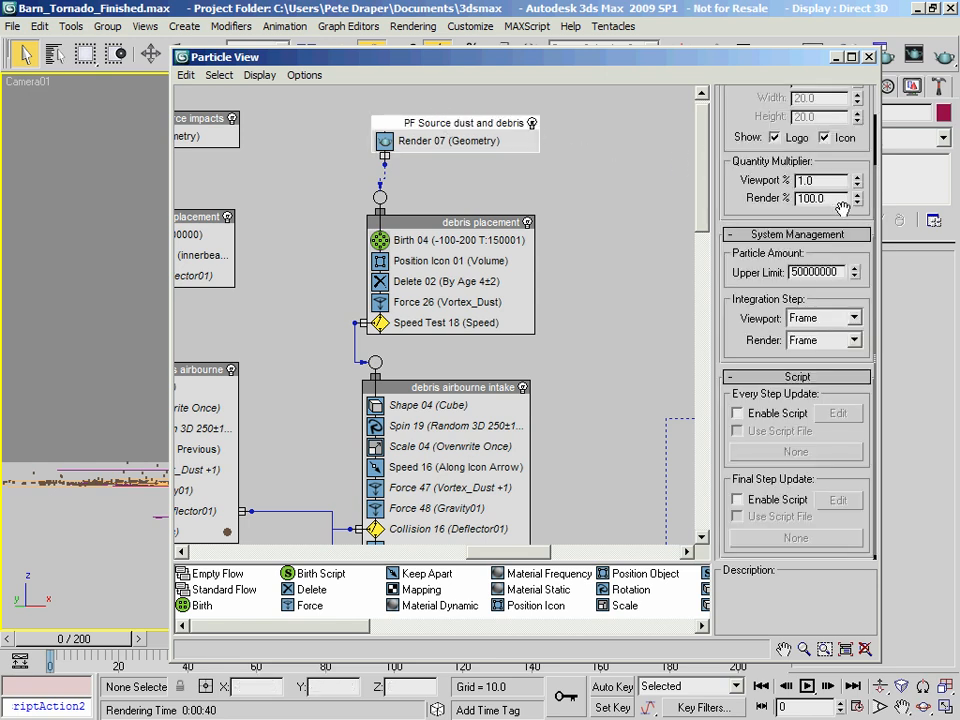
left_click_drag(778, 186, 715, 252)
type("50")
key("Return")
Step: Examine the event chains of PF Source dust and debris and PF Source impacts, through to PF Source intake debris
middle_click_drag(615, 454, 651, 381)
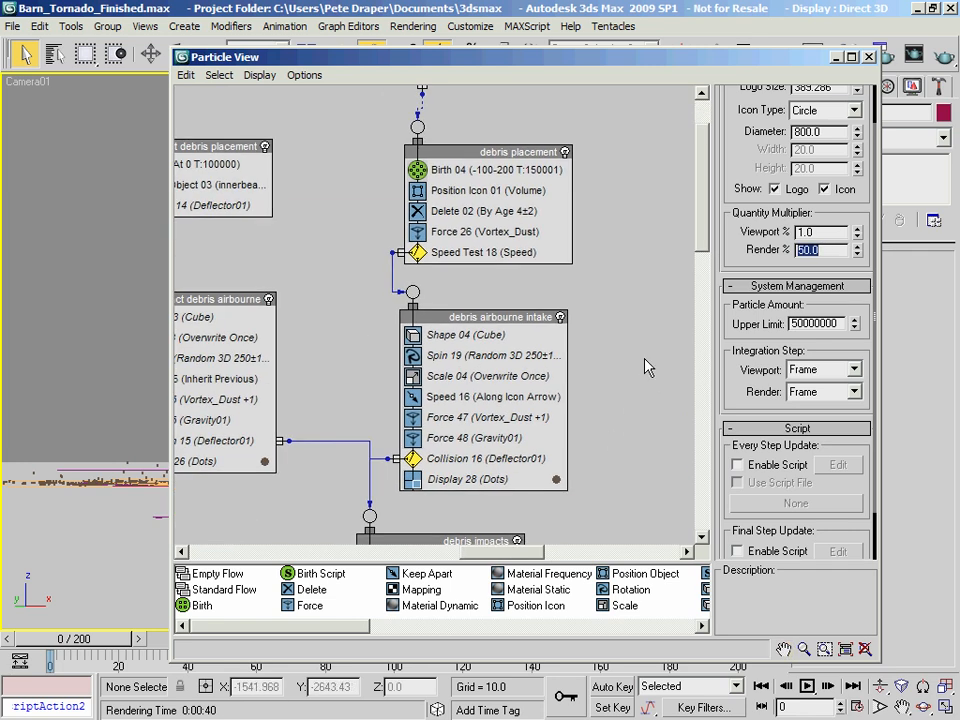
mouse_move(604, 420)
middle_mouse_down()
mouse_move(634, 204)
mouse_move(620, 409)
middle_mouse_up()
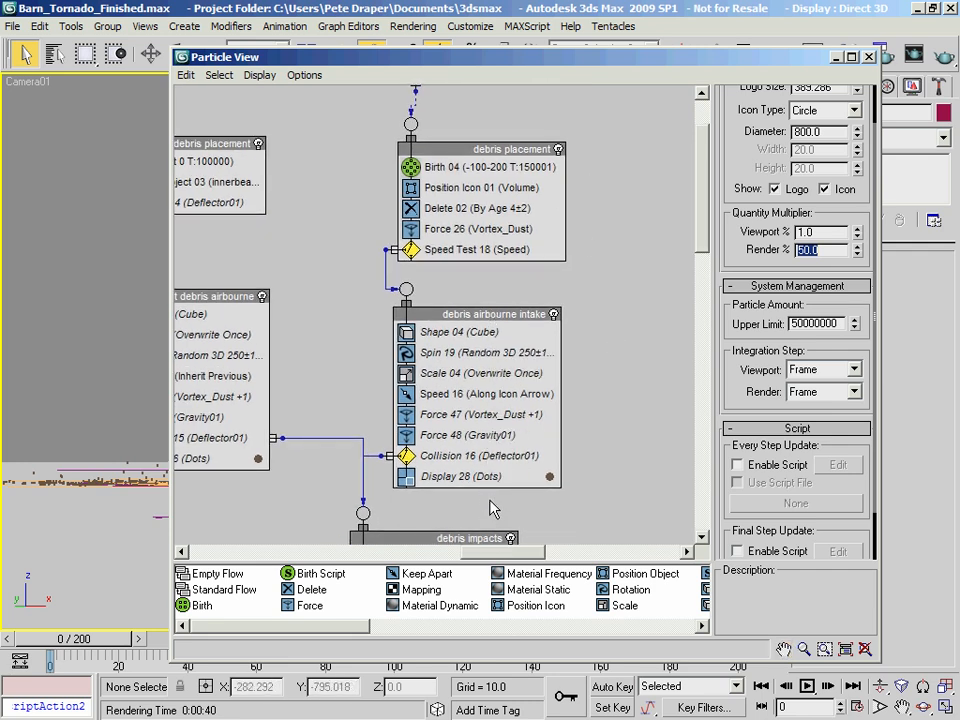
middle_click_drag(489, 514, 529, 181)
middle_click_drag(499, 356, 573, 211)
middle_click_drag(360, 483, 362, 300)
middle_click_drag(296, 225, 278, 450)
middle_click_drag(283, 305, 303, 429)
middle_click_drag(368, 257, 382, 341)
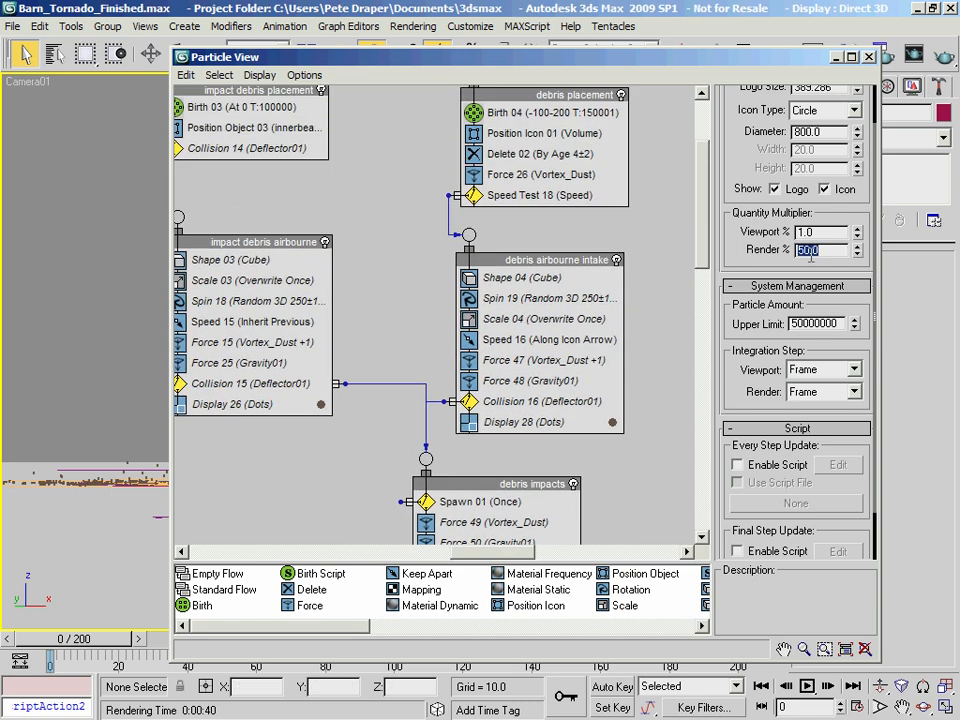
middle_click_drag(405, 273, 379, 313)
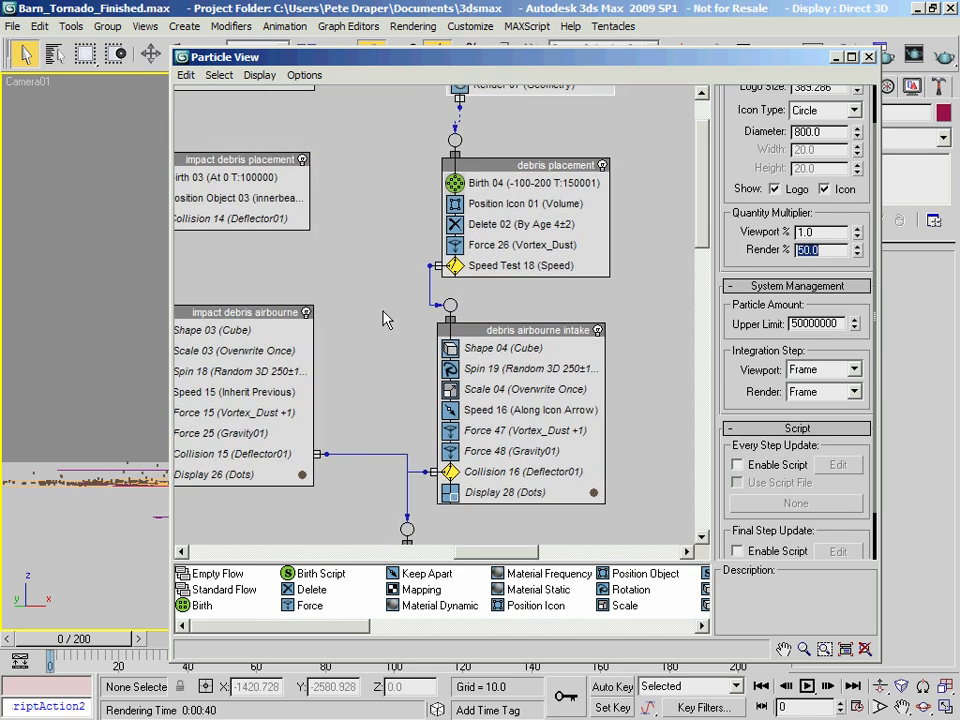
middle_click_drag(396, 189, 481, 307)
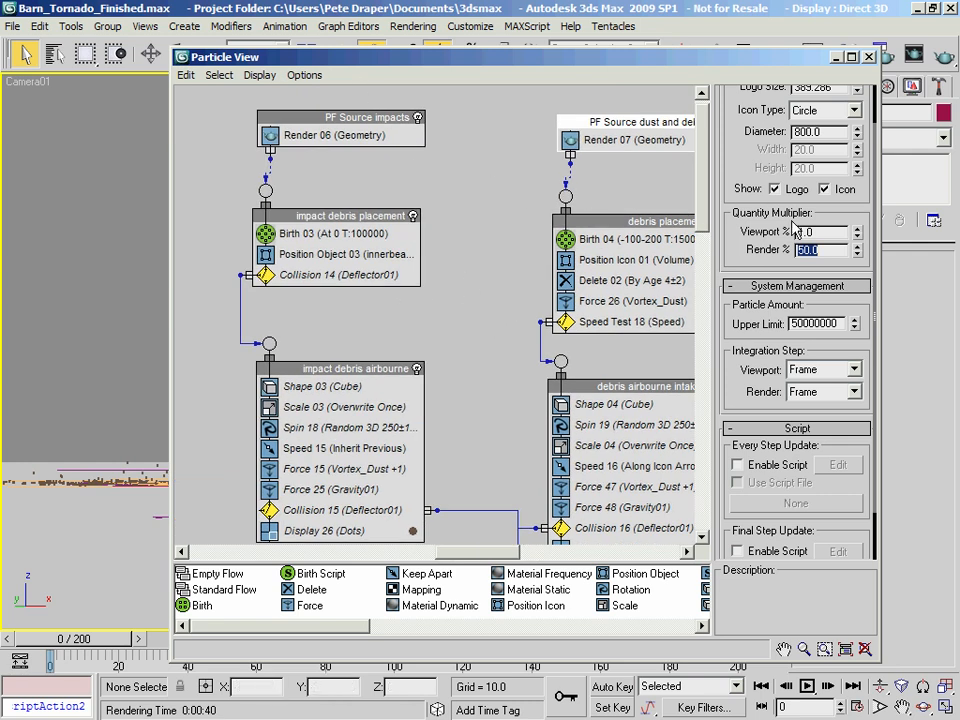
middle_click_drag(647, 262, 608, 258)
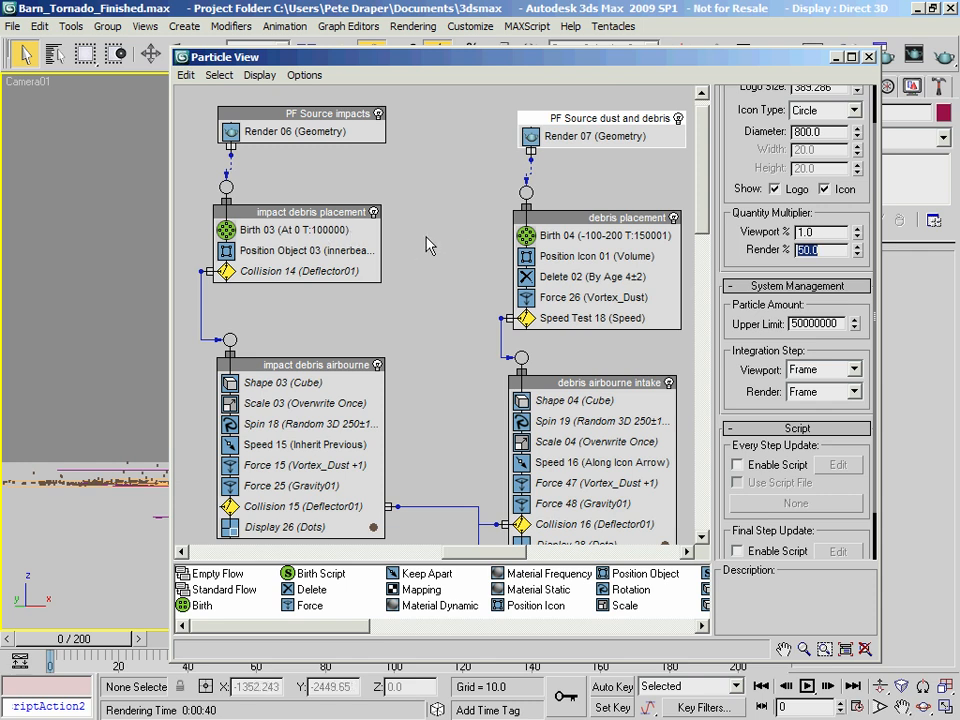
middle_click_drag(427, 235, 481, 228)
middle_click_drag(470, 183, 420, 174)
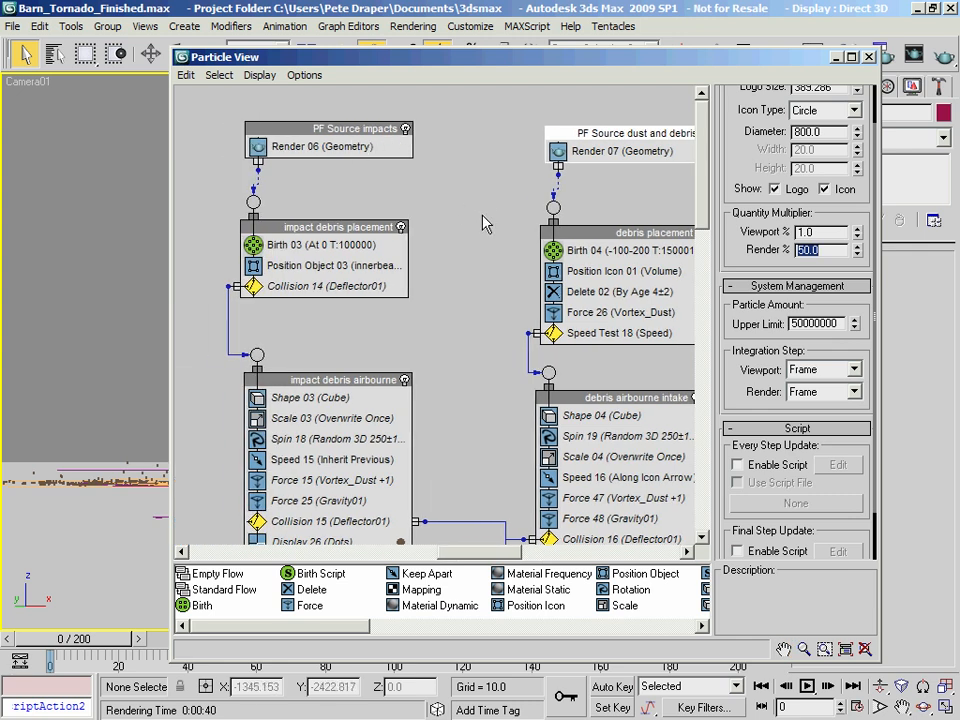
middle_click_drag(614, 214, 306, 214)
middle_click_drag(492, 211, 306, 208)
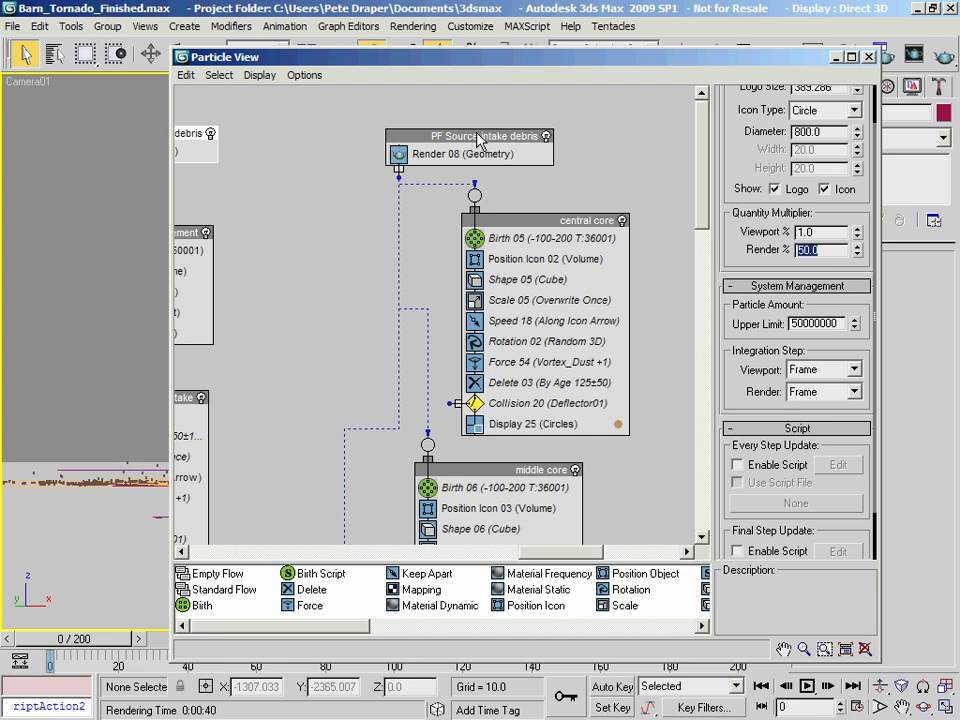
Step: Review the event chains of all particle systems, from PF Source barn tear debris through impacts and dust and debris to PF Source intake debris
middle_click_drag(379, 165, 694, 180)
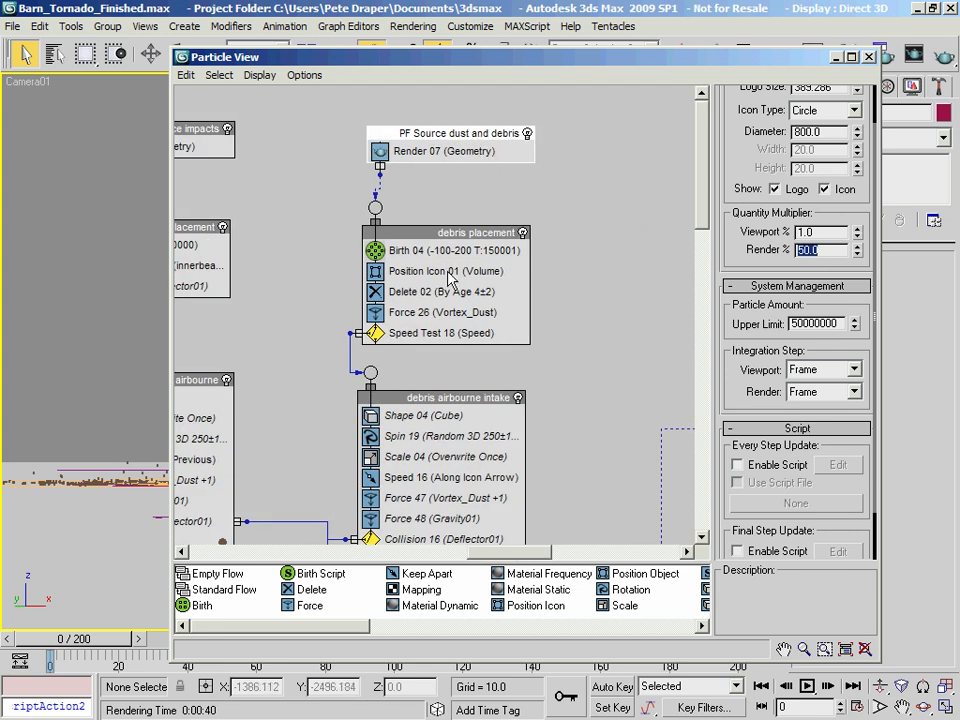
middle_click_drag(322, 345, 712, 335)
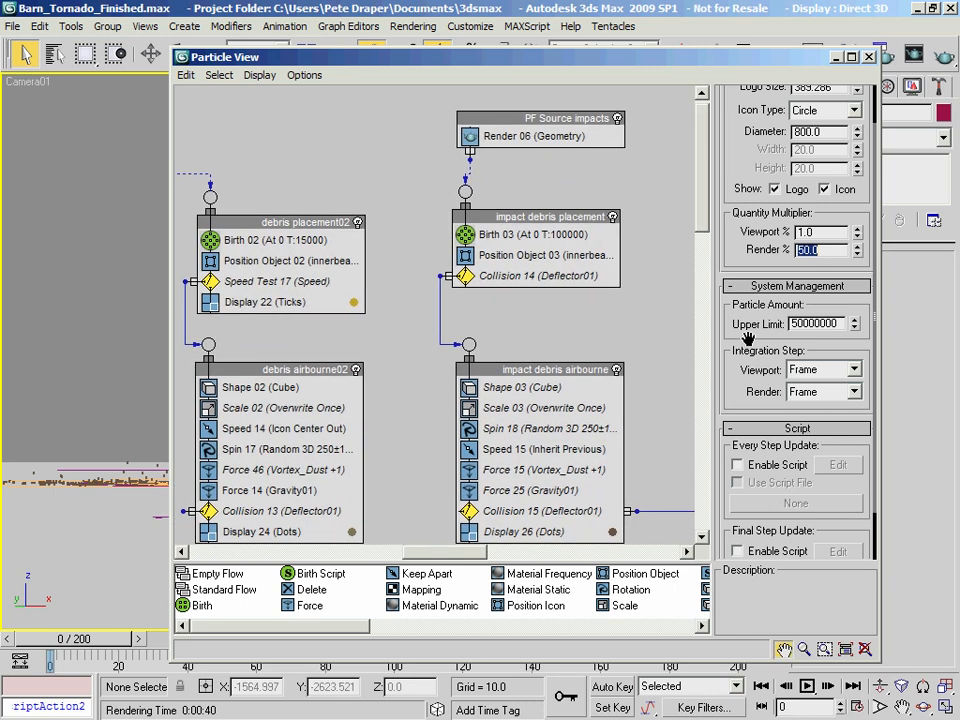
middle_click_drag(522, 325, 690, 325)
middle_click_drag(495, 314, 594, 302)
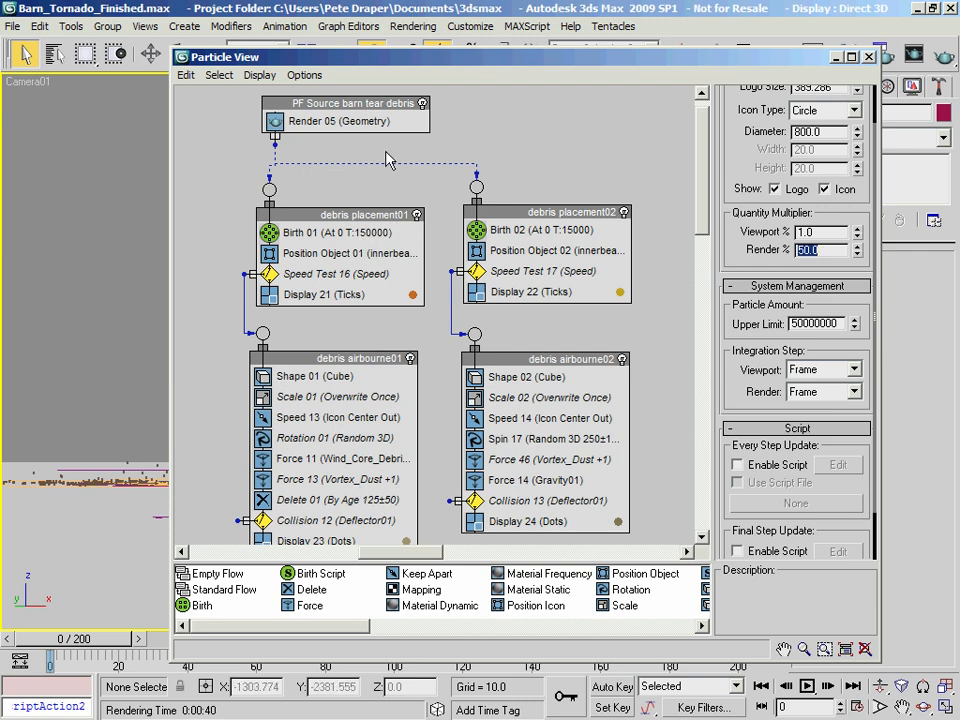
middle_click_drag(513, 476, 521, 465)
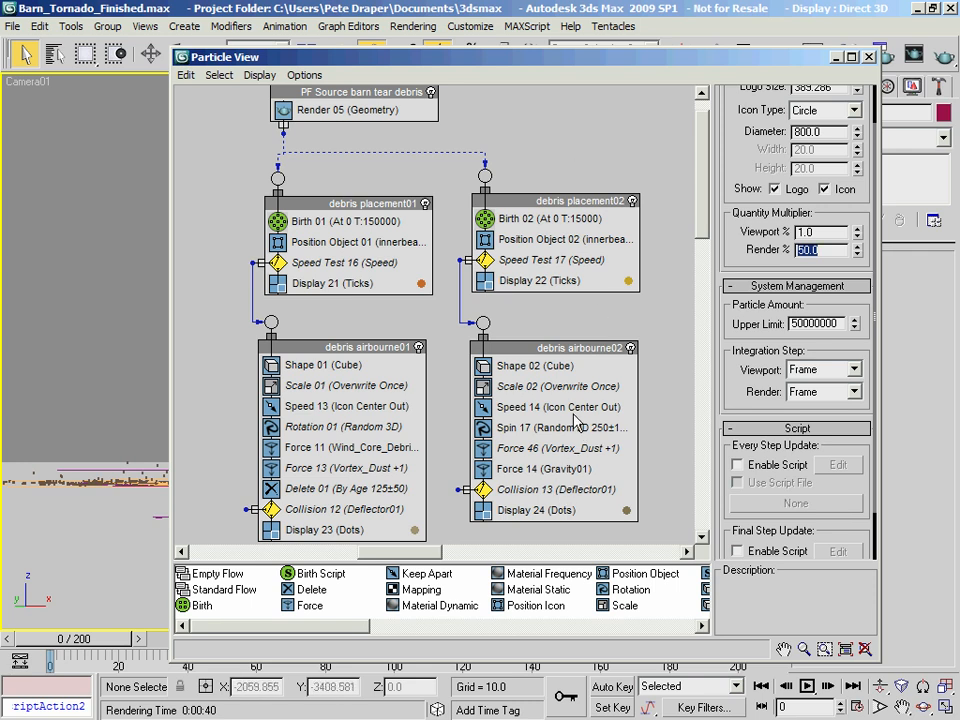
middle_click_drag(592, 312, 300, 295)
middle_click_drag(584, 346, 339, 310)
middle_click_drag(636, 285, 514, 371)
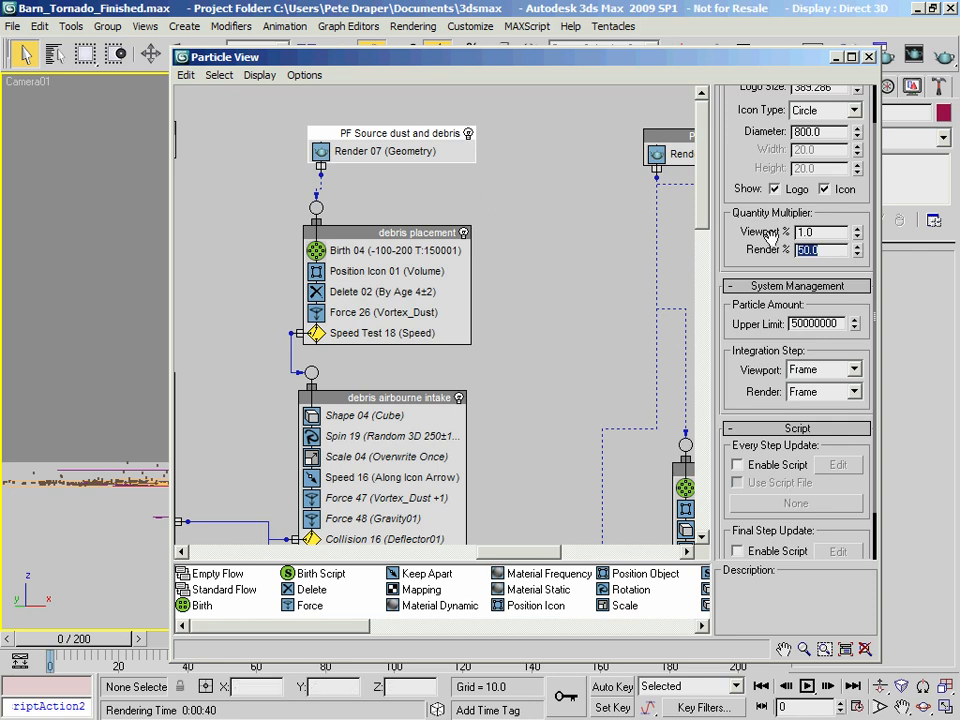
middle_click_drag(579, 281, 336, 281)
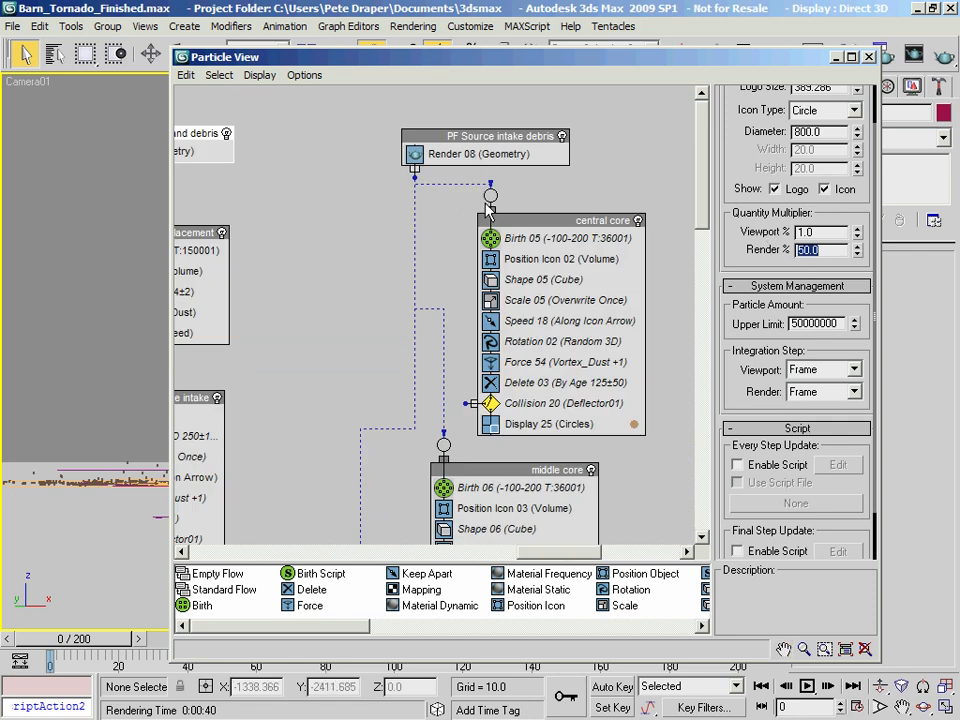
middle_click_drag(398, 228, 622, 227)
middle_click_drag(243, 288, 828, 288)
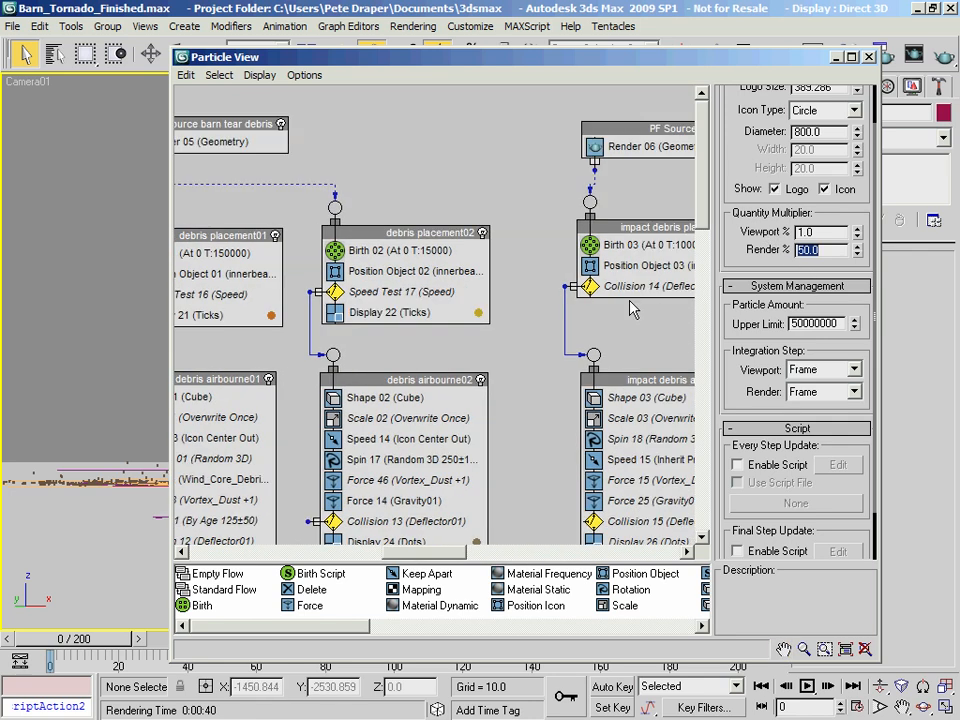
middle_click_drag(442, 298, 592, 296)
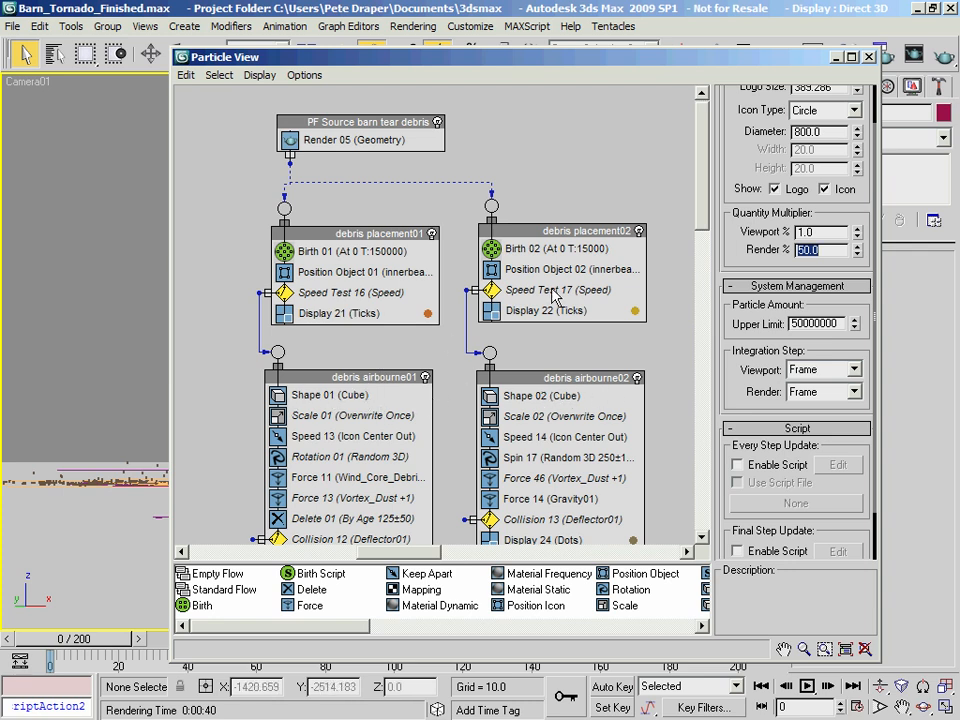
middle_click_drag(635, 220, 516, 219)
middle_click_drag(604, 156, 399, 158)
middle_click_drag(596, 192, 516, 192)
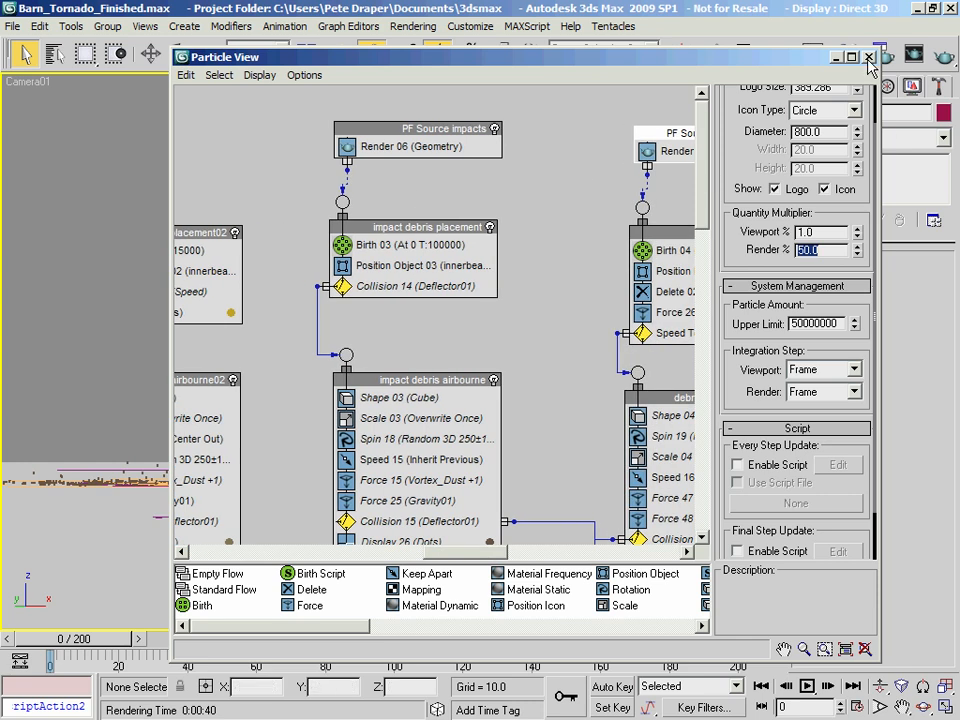
Step: Close Particle View, save the scene and start rendering the Camera01 animation to barntornado.bmp
left_click(868, 58)
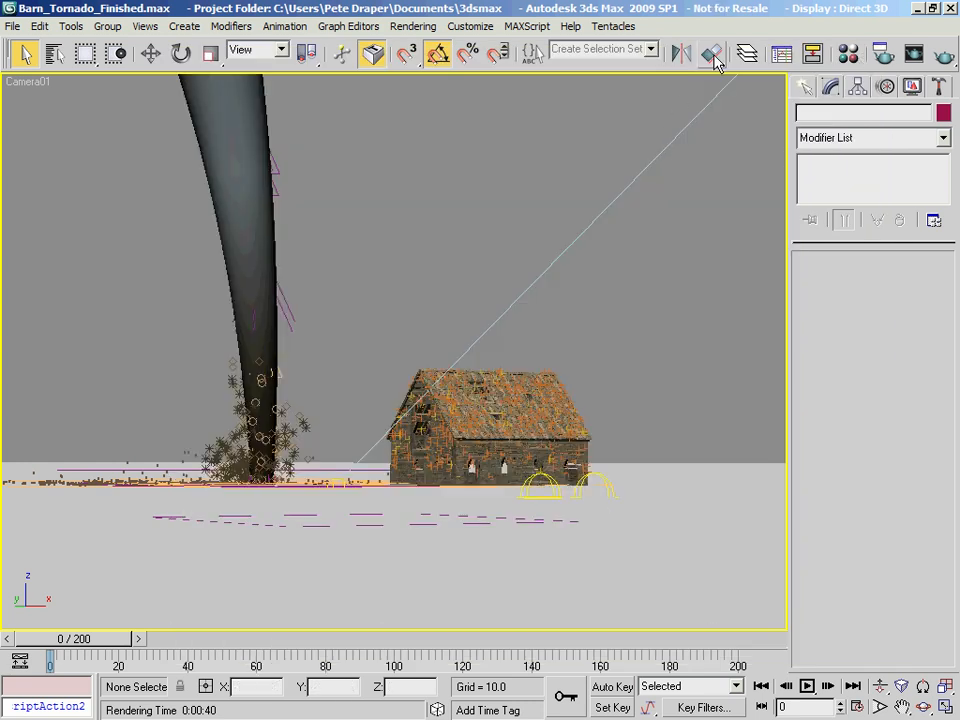
key("ctrl+s")
left_click(941, 57)
left_click(434, 388)
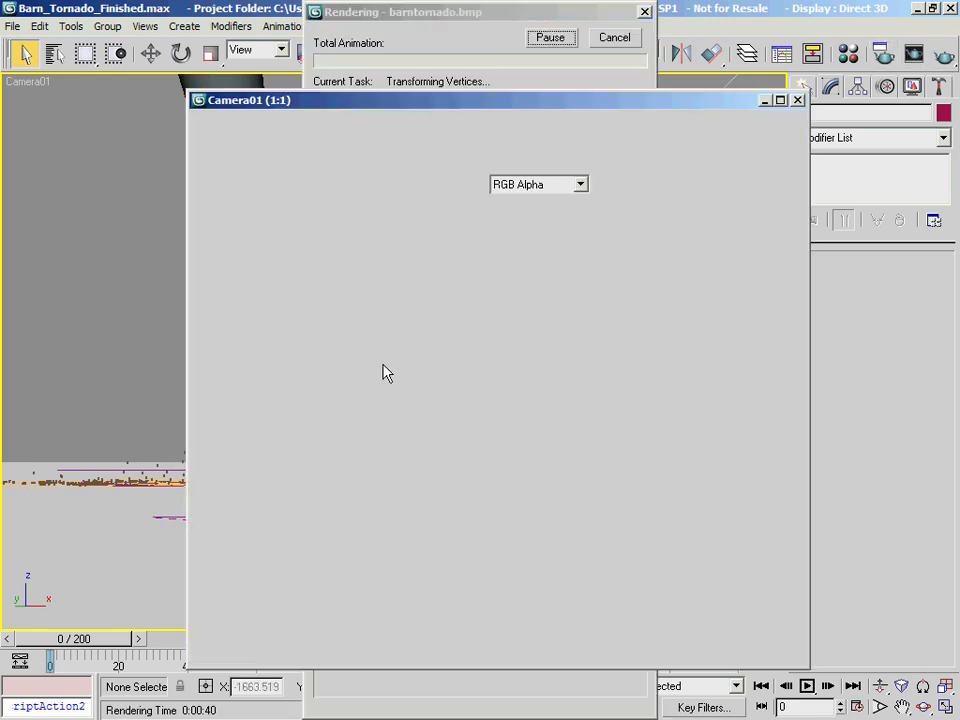